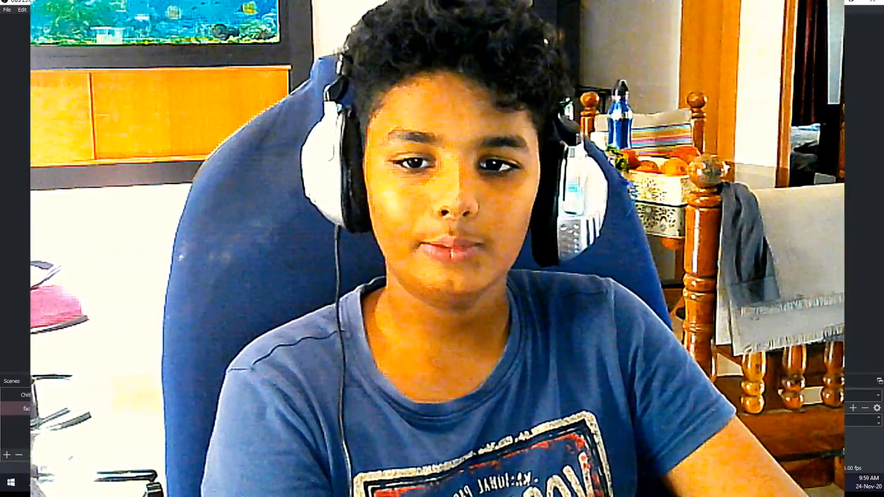
Step: Shrink the Camera source to a small overlay in the lower-right corner of the canvas, and enlarge the docks area over the preview
{"action": "left_click_drag", "start_coordinate": [153, 369], "coordinate": [367, 207]}
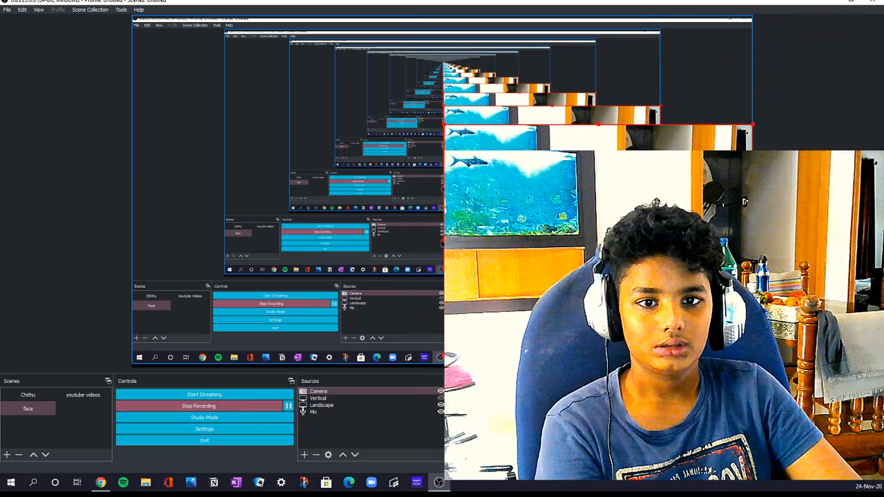
{"action": "left_click_drag", "start_coordinate": [445, 353], "coordinate": [626, 340]}
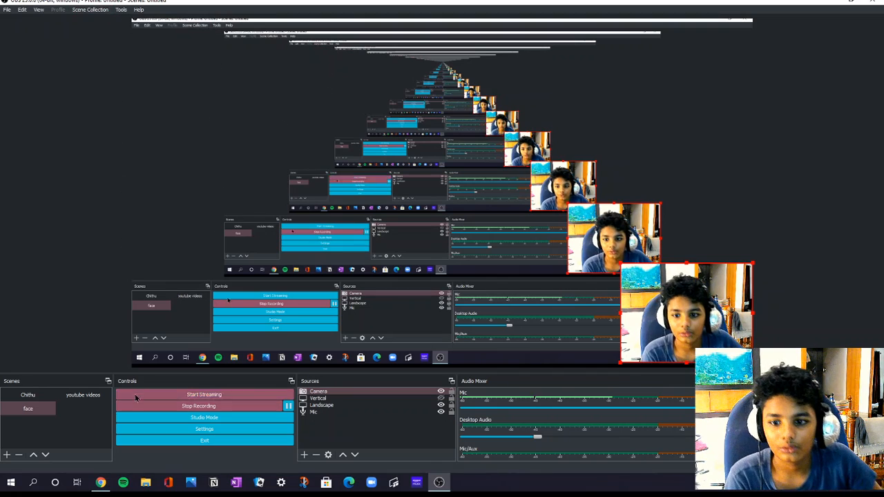
{"action": "left_click_drag", "start_coordinate": [124, 372], "coordinate": [183, 7]}
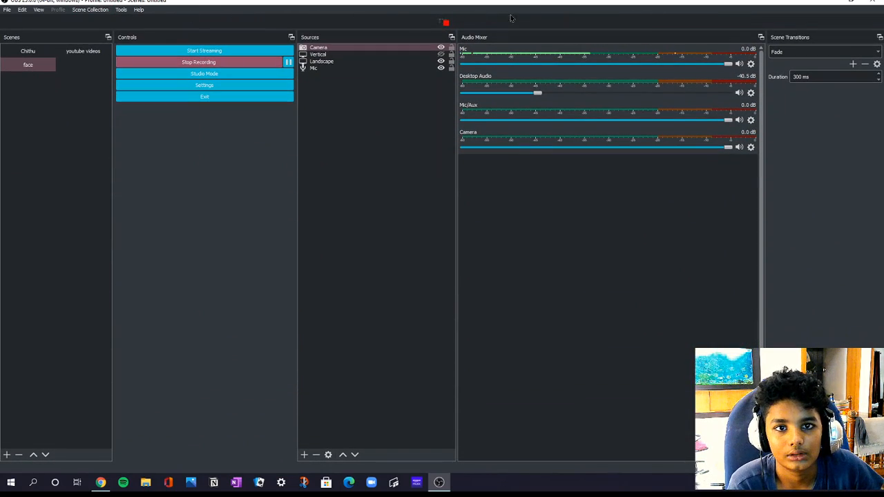
{"action": "left_click", "coordinate": [491, 24]}
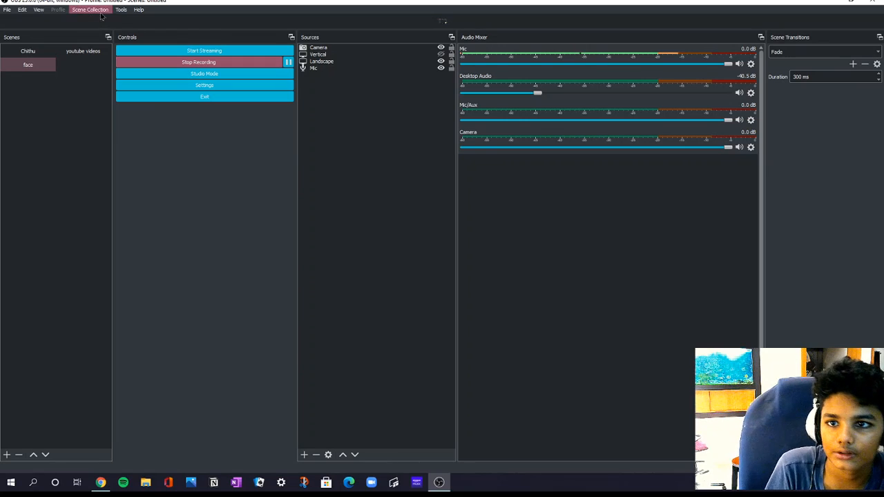
{"action": "left_click", "coordinate": [379, 56]}
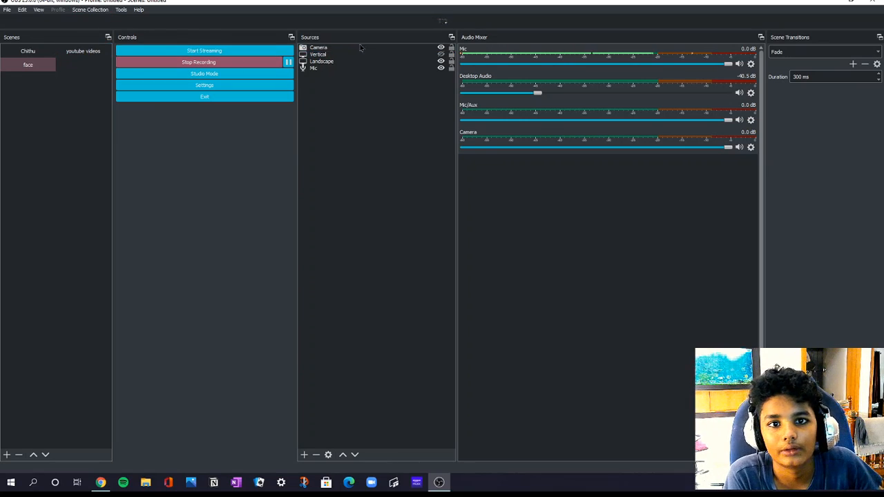
{"action": "left_click", "coordinate": [358, 48]}
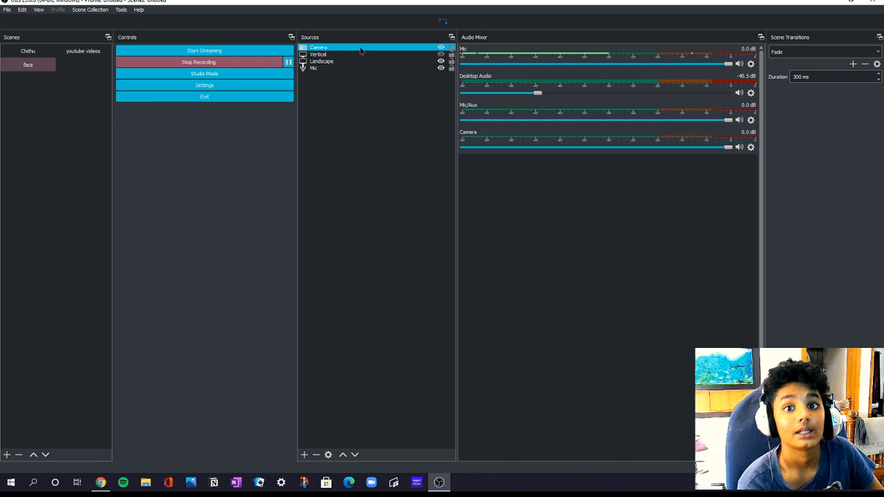
{"action": "left_click", "coordinate": [289, 63]}
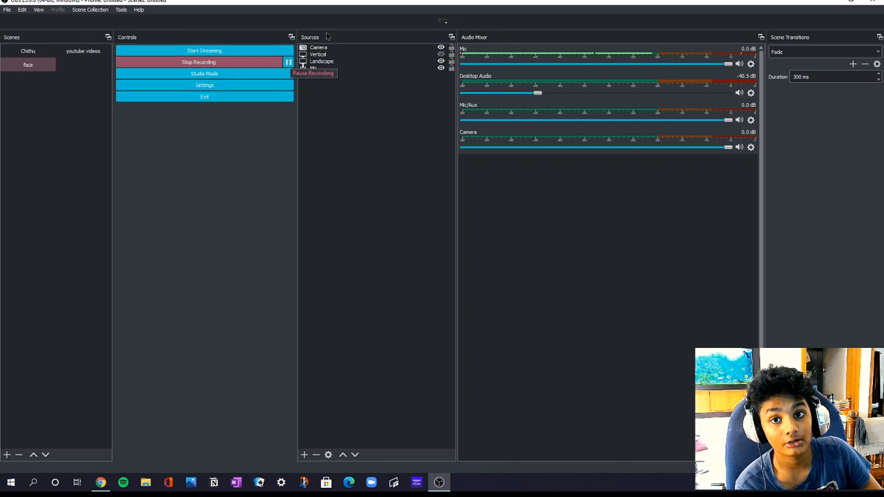
Step: Open the filters of the Camera source and reposition the filters window
{"action": "right_click", "coordinate": [348, 49]}
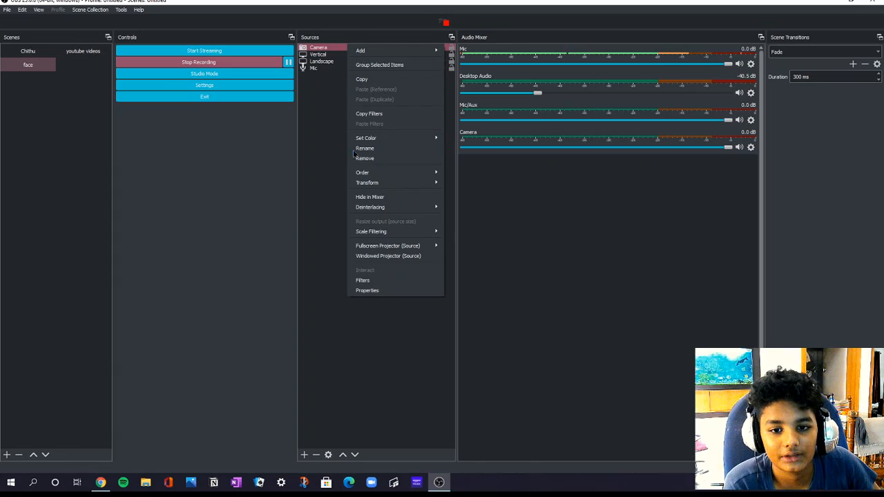
{"action": "left_click", "coordinate": [364, 281]}
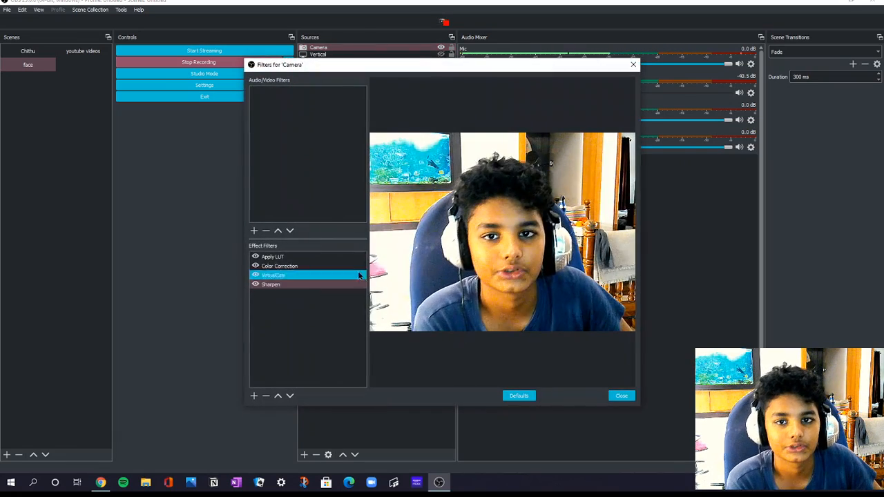
{"action": "left_click_drag", "start_coordinate": [468, 65], "coordinate": [261, 104]}
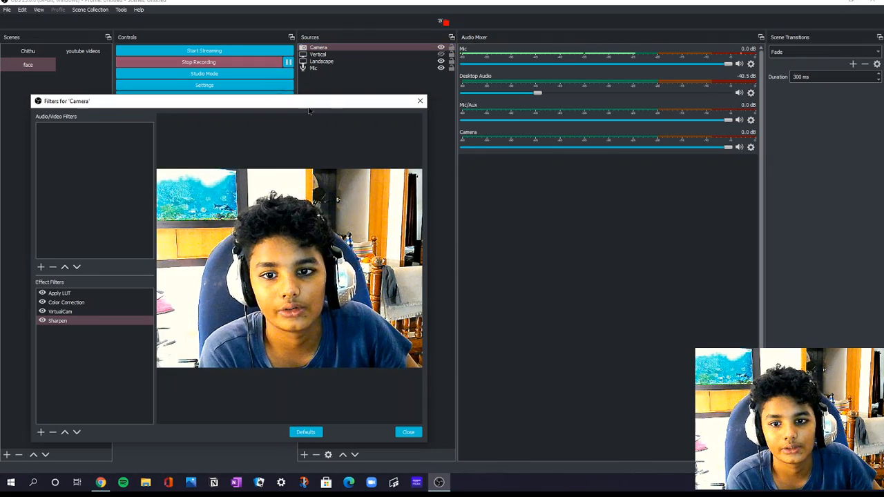
{"action": "left_click_drag", "start_coordinate": [306, 109], "coordinate": [466, 25]}
Step: Review the Camera's Apply LUT and Sharpen filter settings, and examine the LUT files available in the LUTs folder
{"action": "left_click", "coordinate": [219, 235]}
{"action": "left_click", "coordinate": [231, 209]}
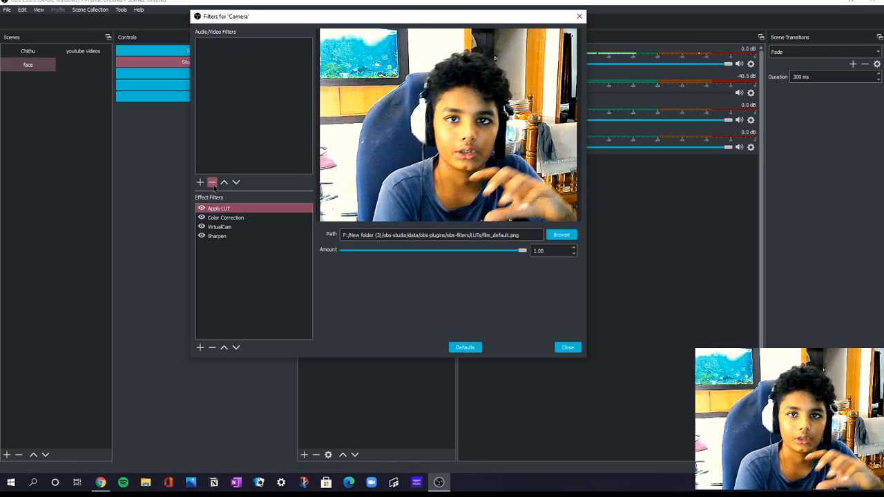
{"action": "left_click", "coordinate": [235, 236]}
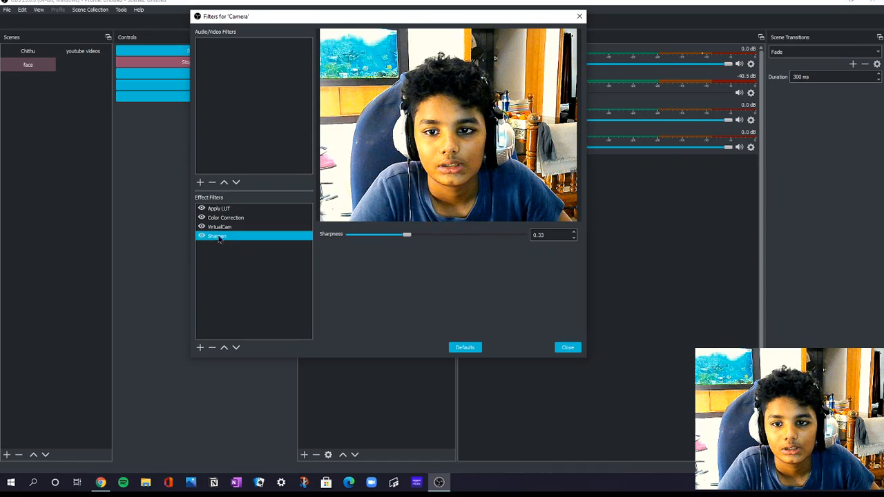
{"action": "left_click", "coordinate": [224, 209]}
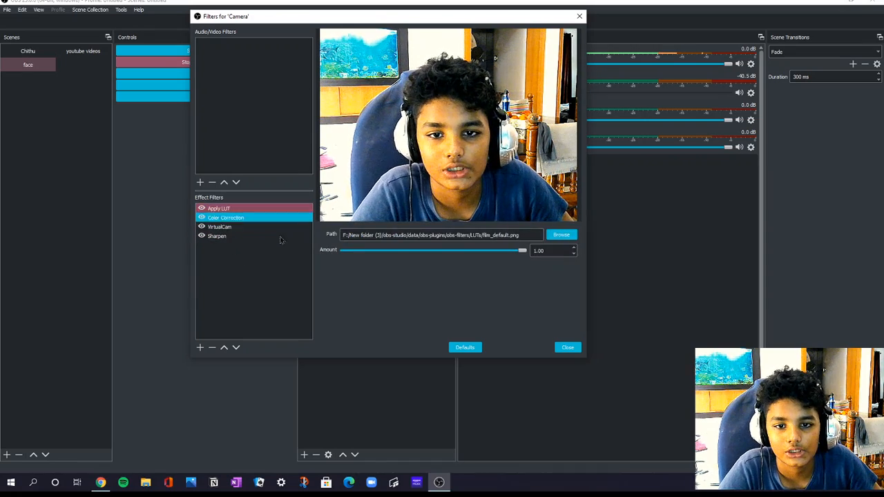
{"action": "left_click", "coordinate": [561, 236]}
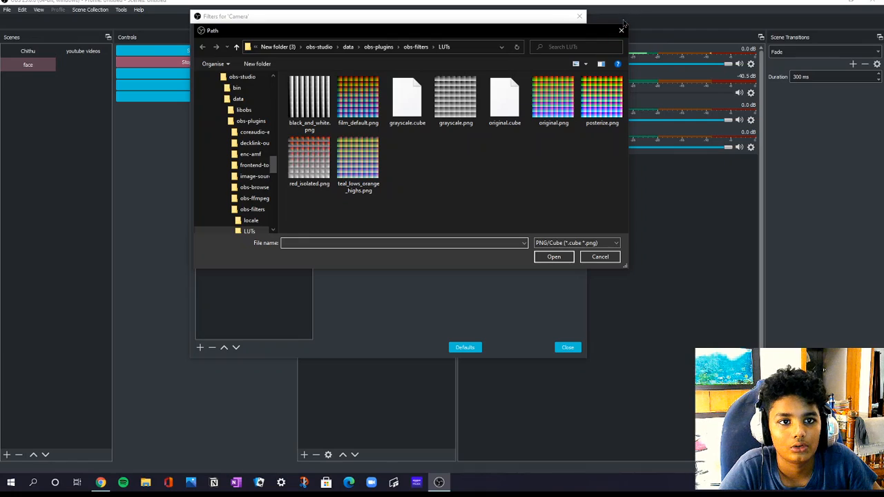
{"action": "left_click", "coordinate": [622, 31]}
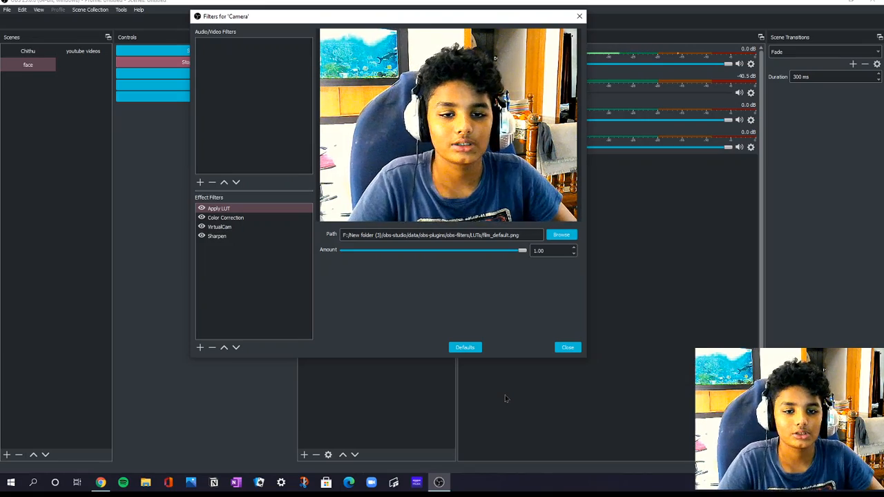
Step: Load teal_lows_orange_highs.png into the Apply LUT filter and set its amount to 0.95
{"action": "left_click", "coordinate": [565, 237]}
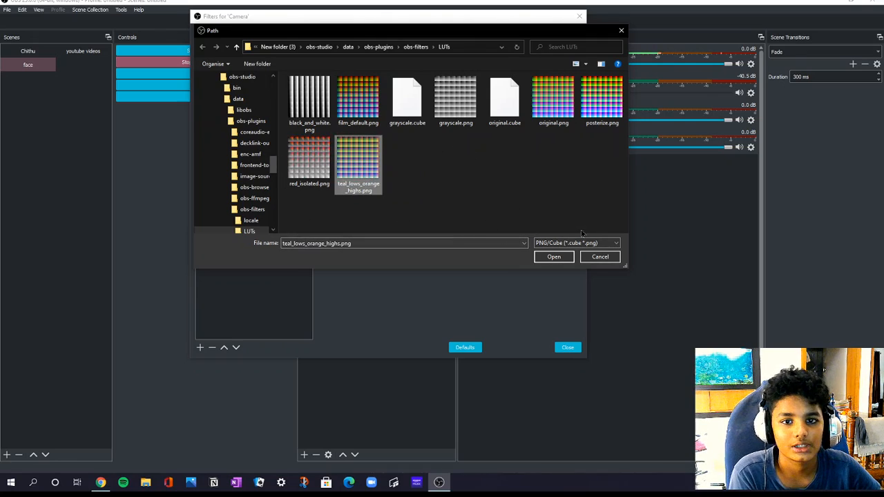
{"action": "left_click", "coordinate": [556, 260]}
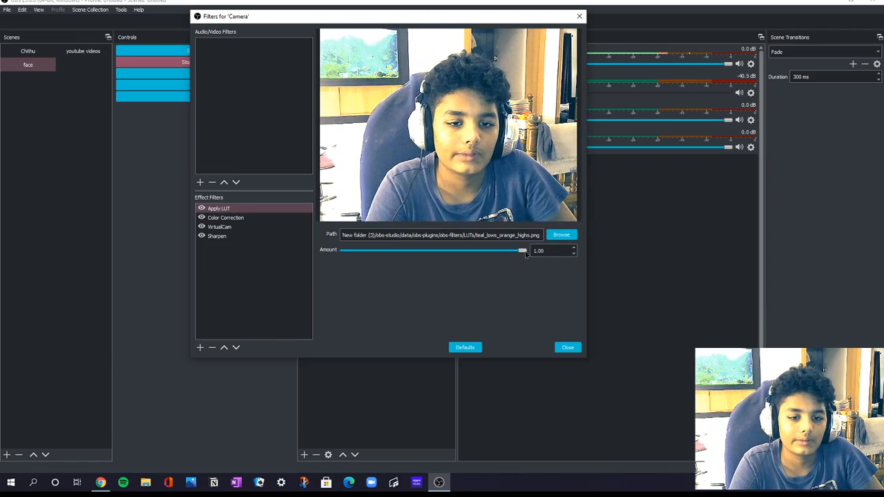
{"action": "left_click_drag", "start_coordinate": [522, 252], "coordinate": [515, 272]}
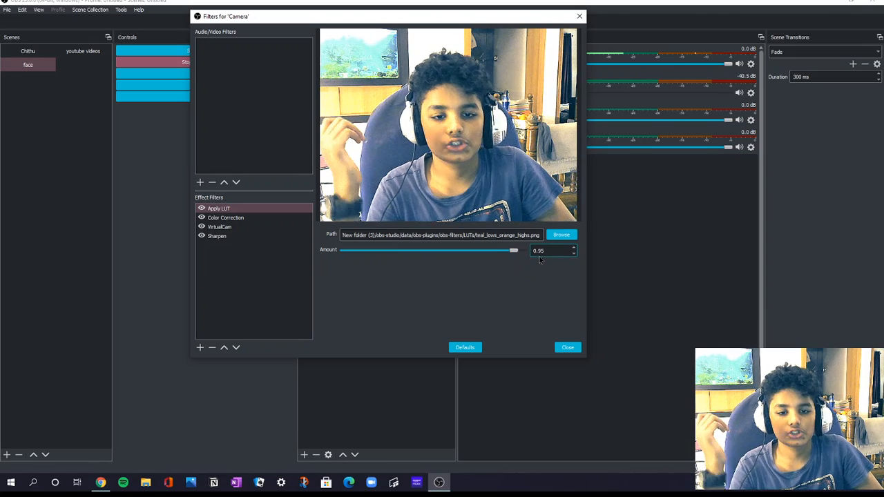
Step: Reset the Color Correction filter to its defaults and set its contrast to 0.25
{"action": "left_click", "coordinate": [280, 209]}
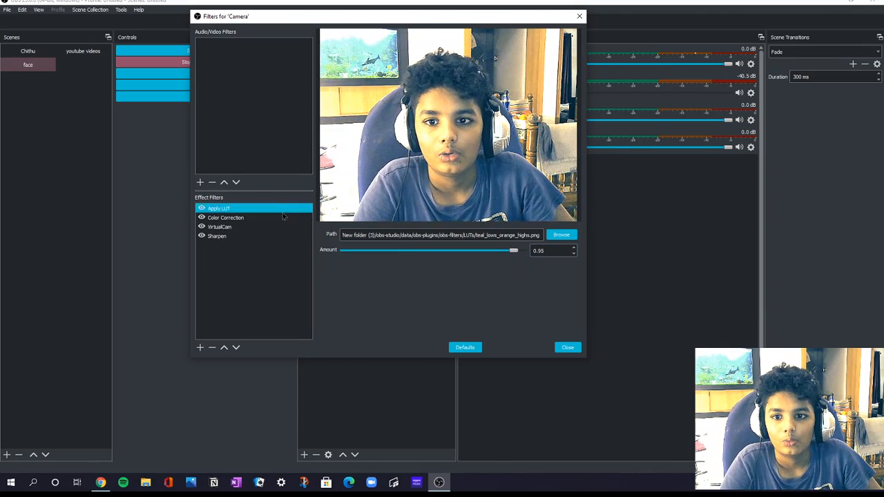
{"action": "left_click", "coordinate": [281, 218]}
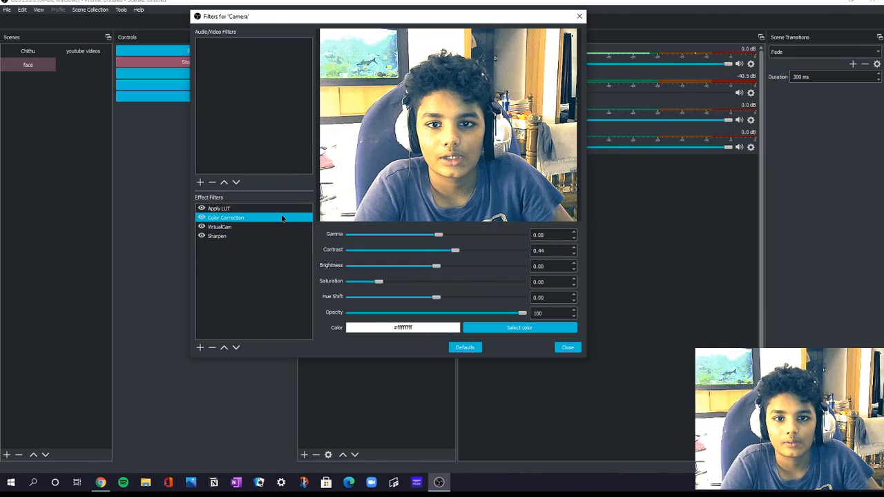
{"action": "left_click", "coordinate": [469, 347]}
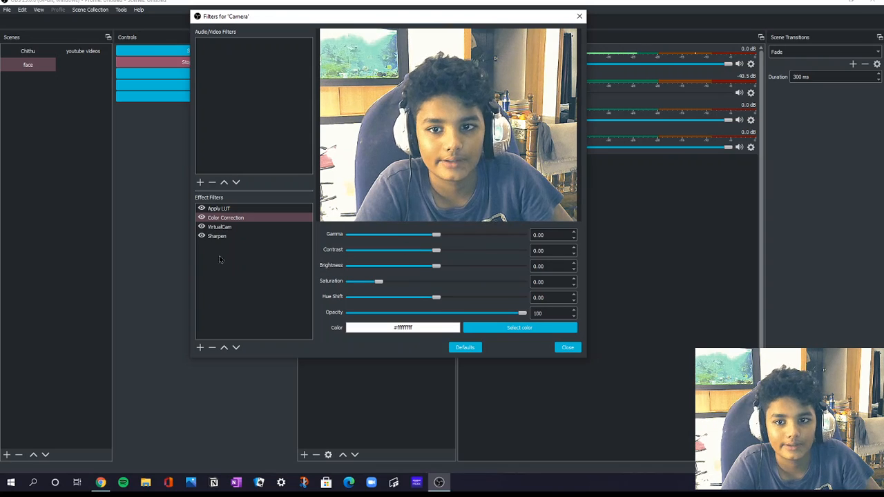
{"action": "left_click", "coordinate": [265, 210]}
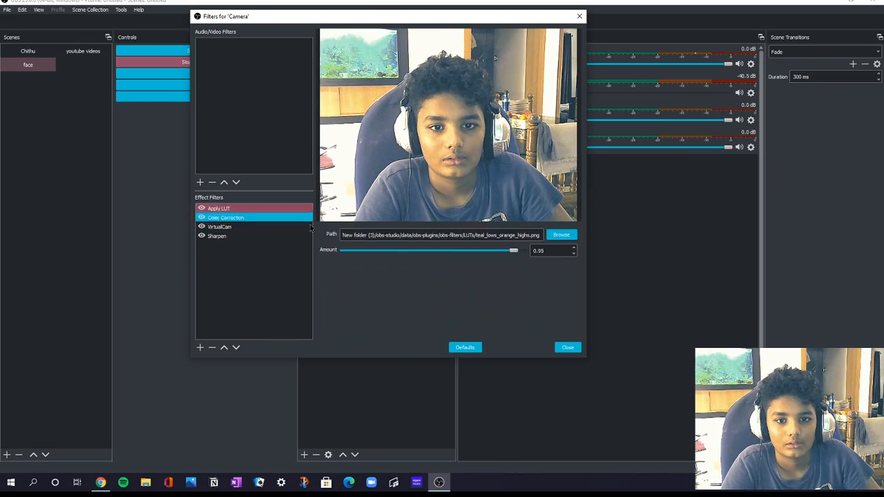
{"action": "left_click", "coordinate": [248, 217]}
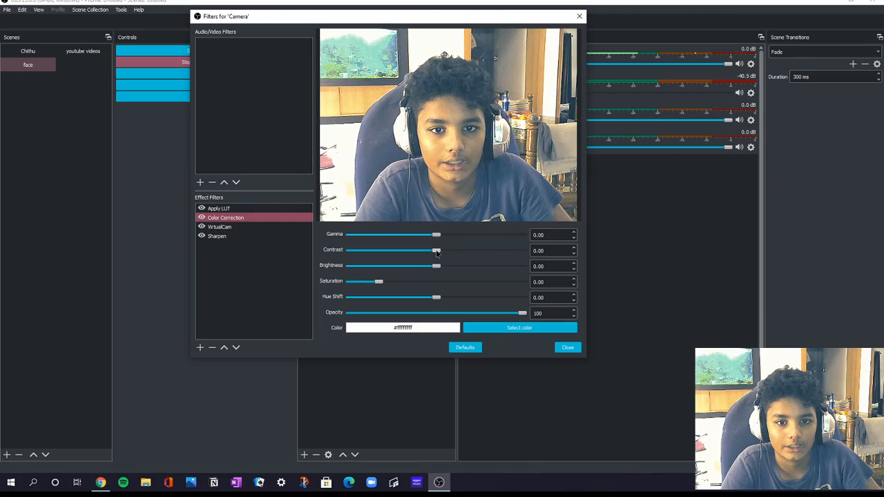
{"action": "left_click_drag", "start_coordinate": [436, 253], "coordinate": [451, 254]}
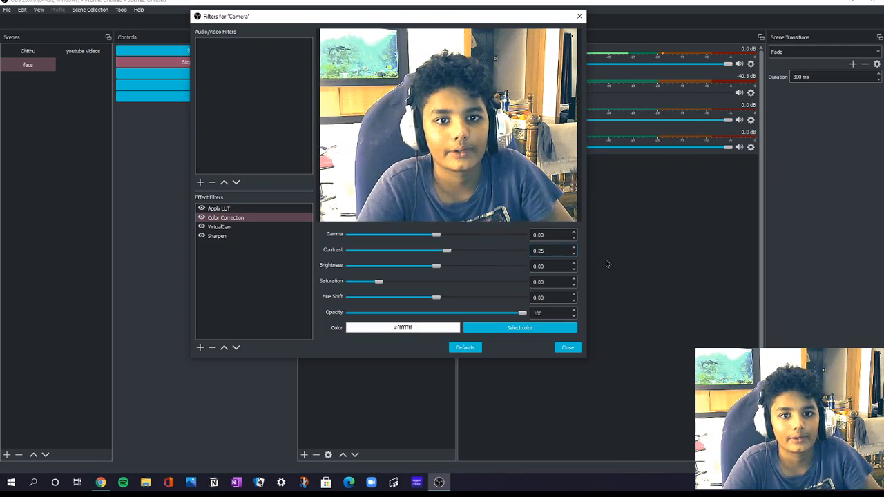
Step: Set the Color Correction filter's gamma to -0.05, brightness to -0.05 and saturation to -0.10
{"action": "double_click", "coordinate": [574, 233]}
{"action": "left_click", "coordinate": [574, 233]}
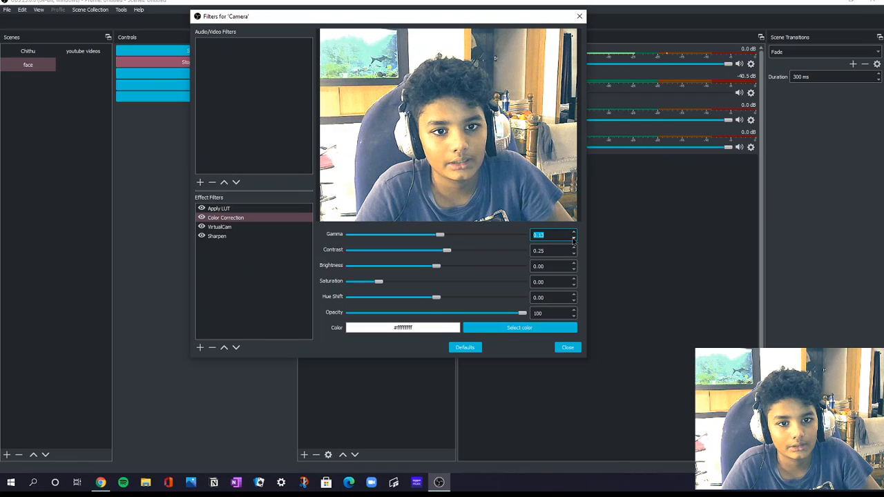
{"action": "left_click", "coordinate": [573, 238]}
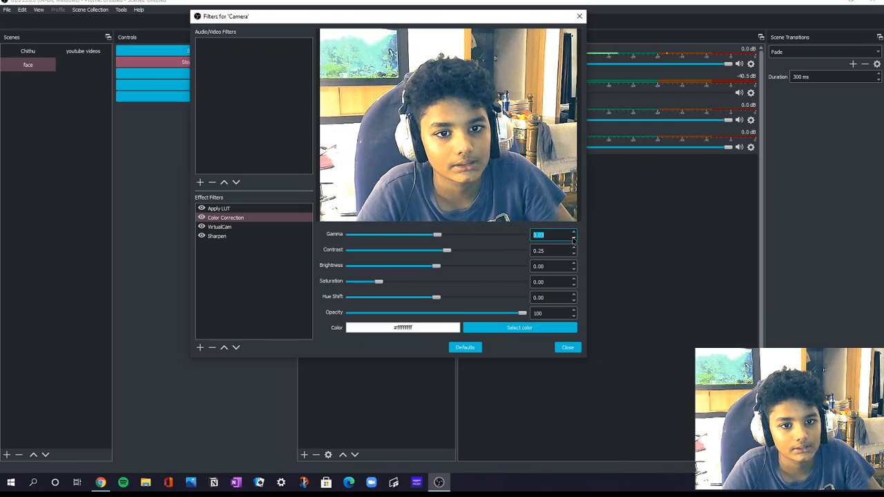
{"action": "left_click", "coordinate": [573, 239]}
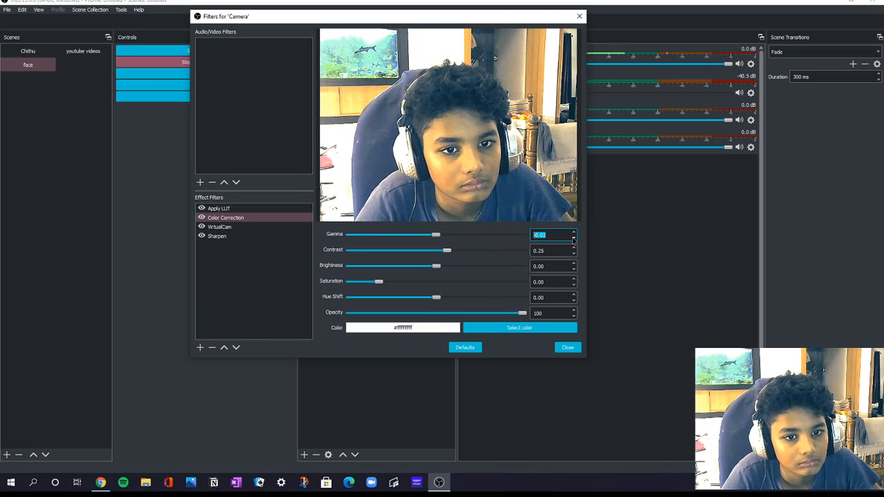
{"action": "left_click", "coordinate": [573, 238]}
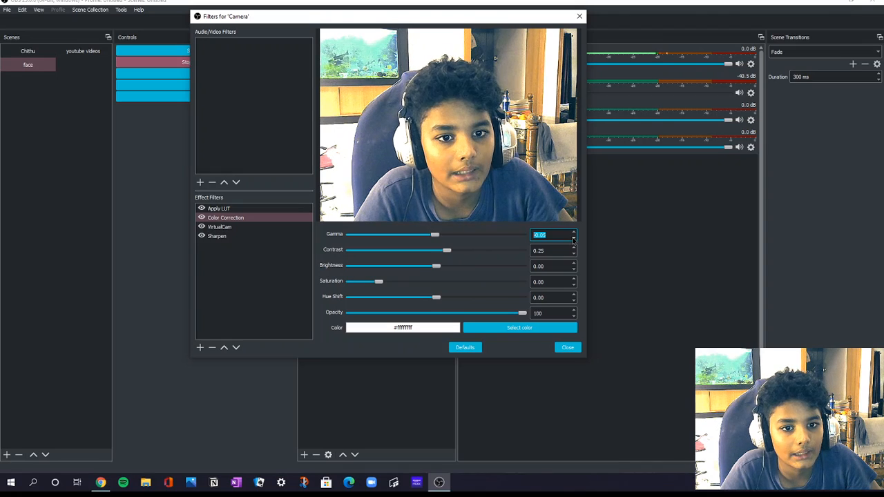
{"action": "left_click", "coordinate": [514, 246]}
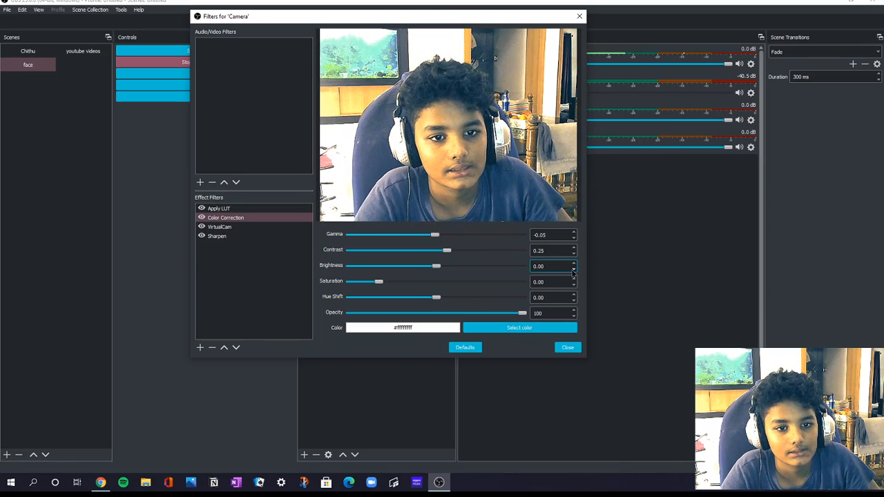
{"action": "left_click", "coordinate": [539, 298]}
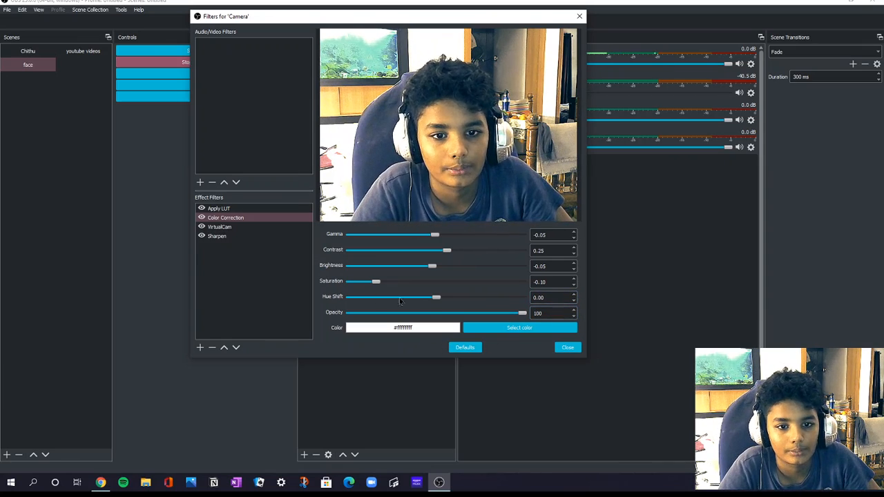
Step: Set the Apply LUT filter's amount to 1.00
{"action": "left_click", "coordinate": [221, 207]}
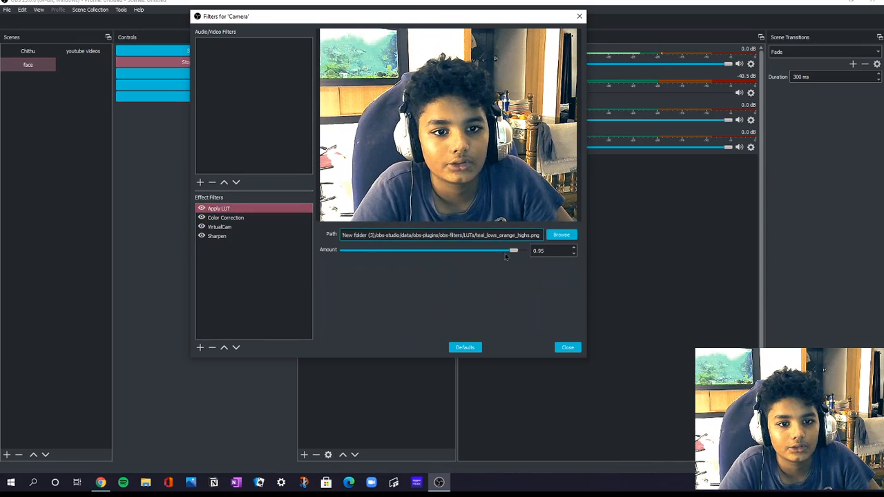
{"action": "left_click_drag", "start_coordinate": [514, 253], "coordinate": [619, 243]}
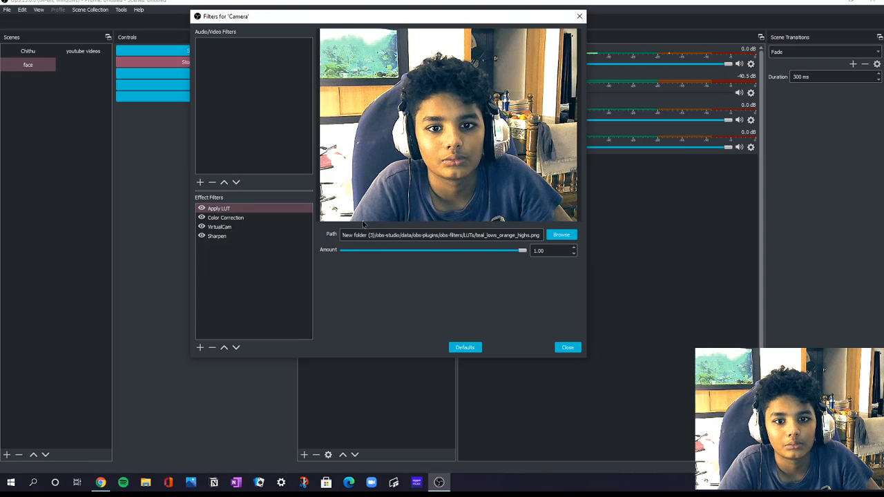
Step: Set the Sharpen filter's sharpness to 0.00 and close the Camera's filters
{"action": "left_click", "coordinate": [255, 226]}
{"action": "left_click", "coordinate": [228, 227]}
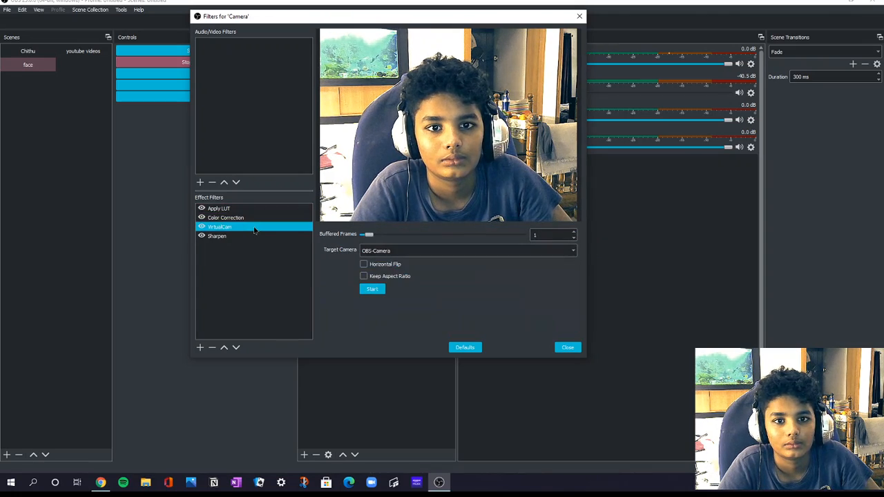
{"action": "left_click", "coordinate": [257, 217]}
{"action": "left_click", "coordinate": [246, 236]}
{"action": "left_click", "coordinate": [245, 237]}
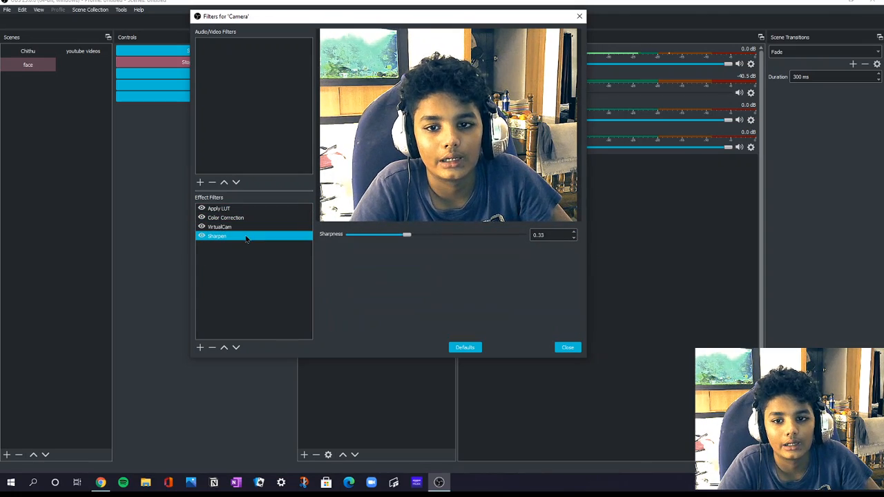
{"action": "left_click_drag", "start_coordinate": [408, 235], "coordinate": [274, 298]}
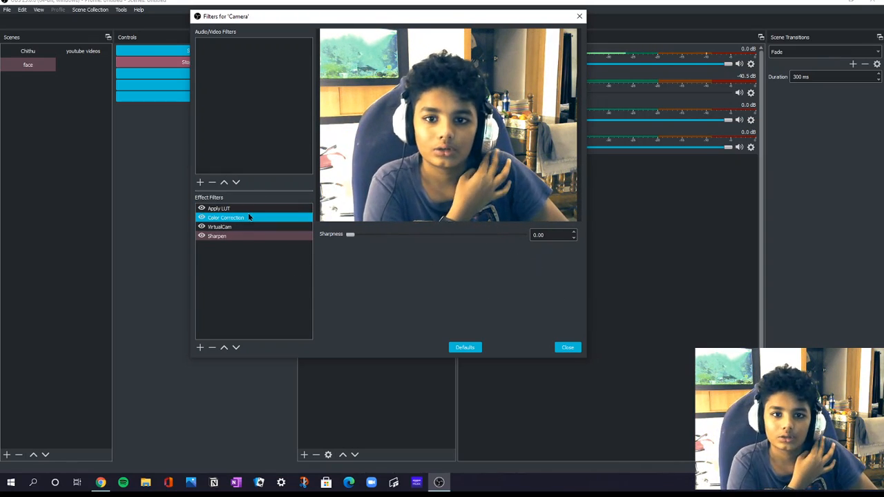
{"action": "left_click", "coordinate": [565, 347]}
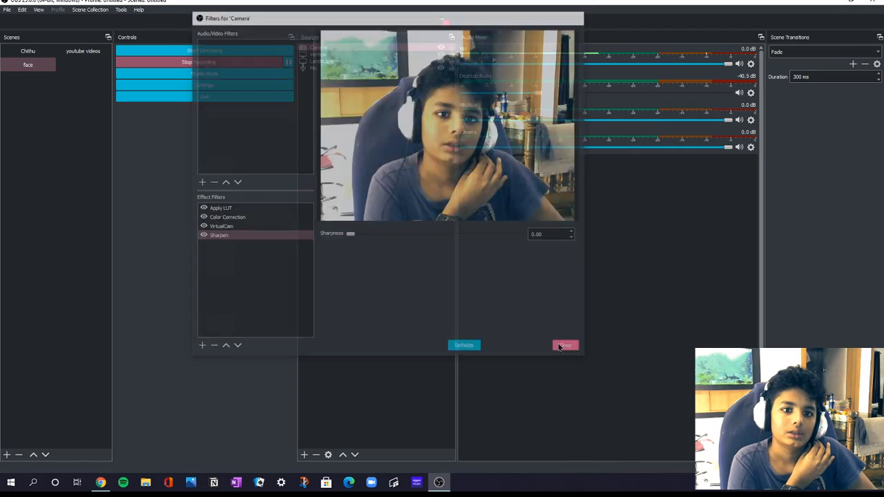